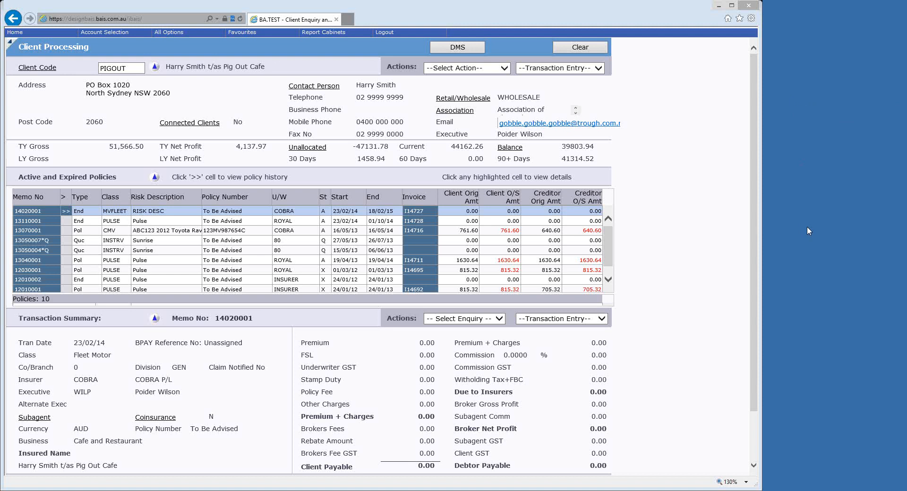
# Open the certificate of currency for the Commercial Motor Vehicle (CMV) policy insured with COBRA.
pyautogui.click(36, 231)
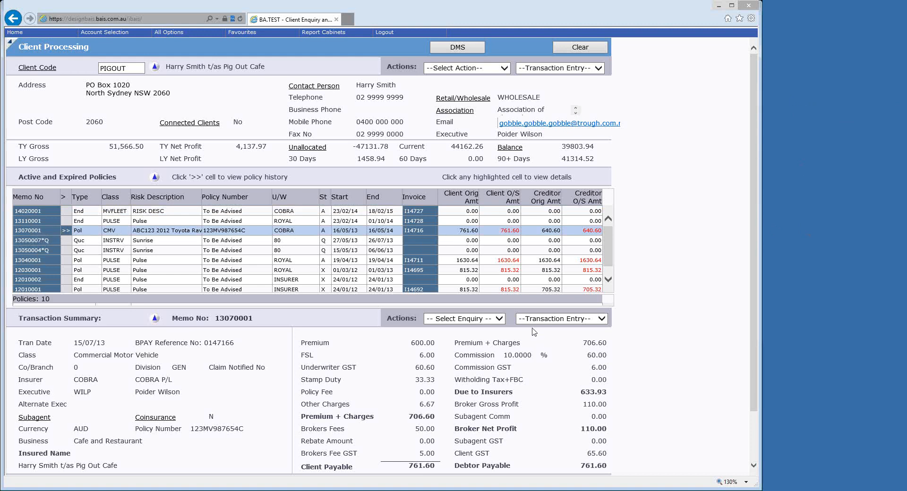
pyautogui.click(499, 319)
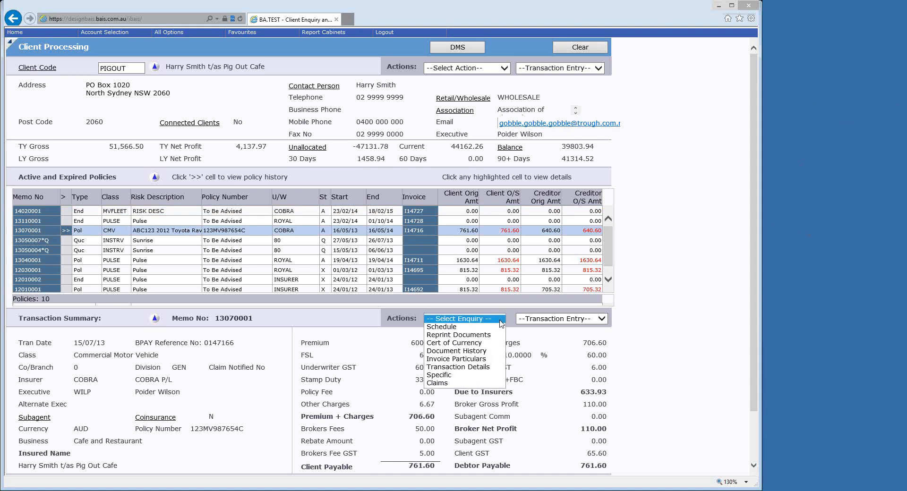
pyautogui.click(471, 344)
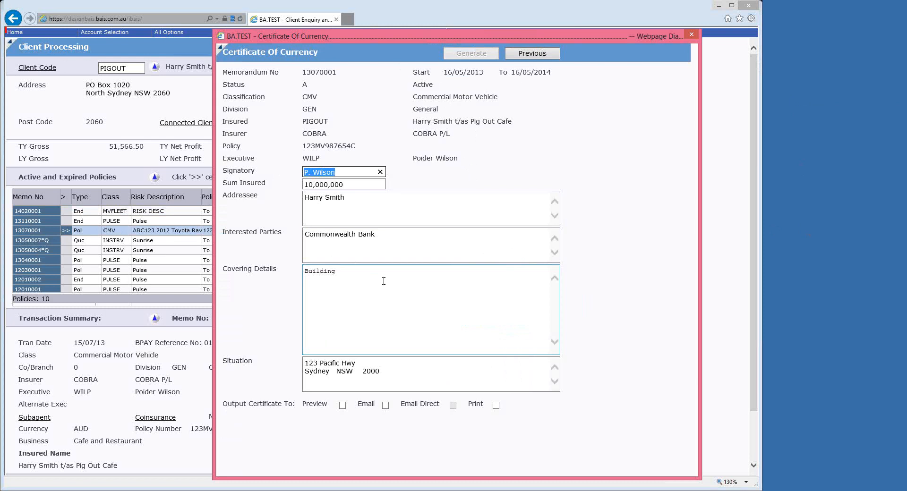
# Review the certificate's sum insured, addressee, interested parties, covering details and situation fields.
pyautogui.moveTo(345, 184); pyautogui.dragTo(301, 186)
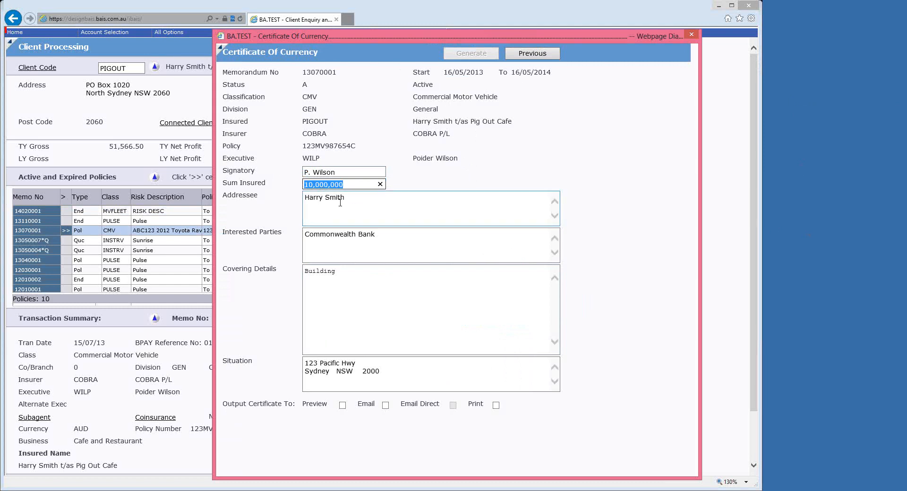
pyautogui.press('Tab')
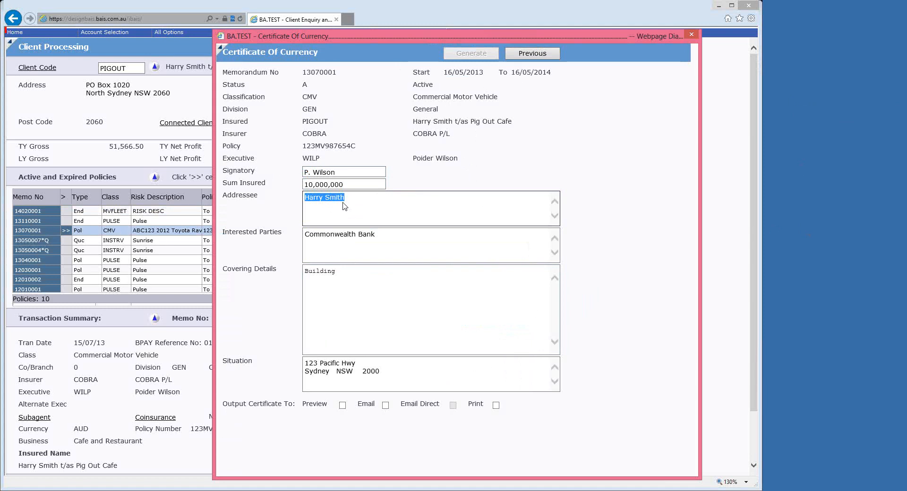
pyautogui.click(358, 199)
pyautogui.click(385, 236)
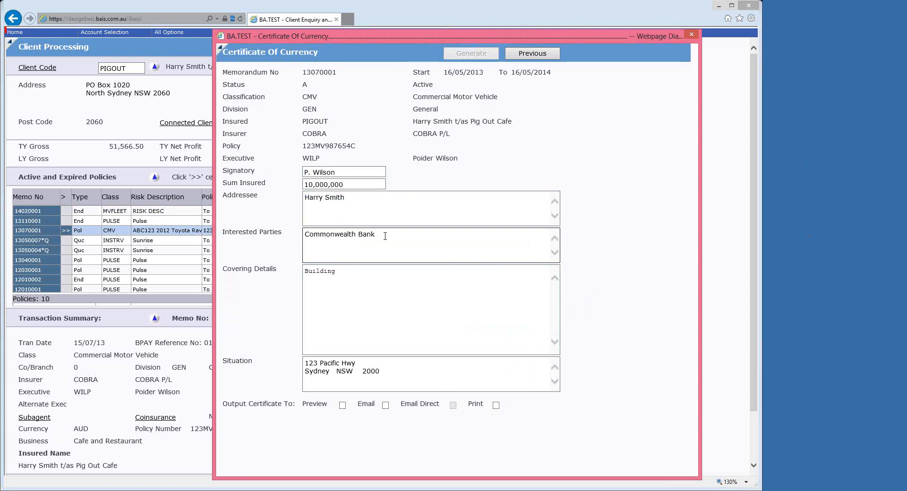
pyautogui.click(343, 273)
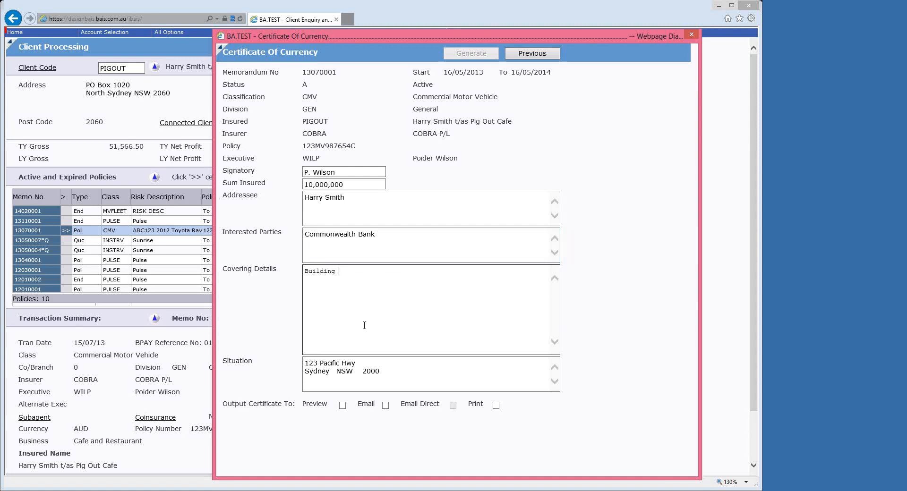
pyautogui.hotkey('ctrl', 'a')
pyautogui.click(390, 376)
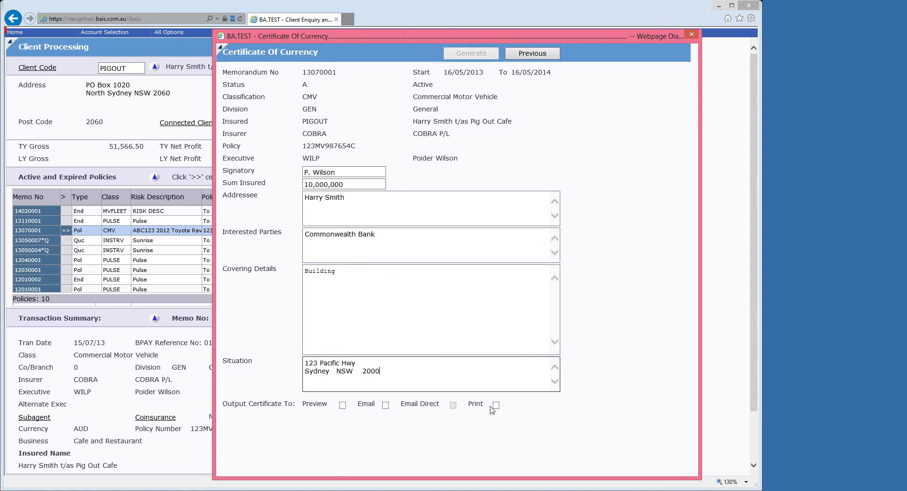
# Generate the motor vehicle certificate with Preview output and open the resulting document.
pyautogui.click(343, 405)
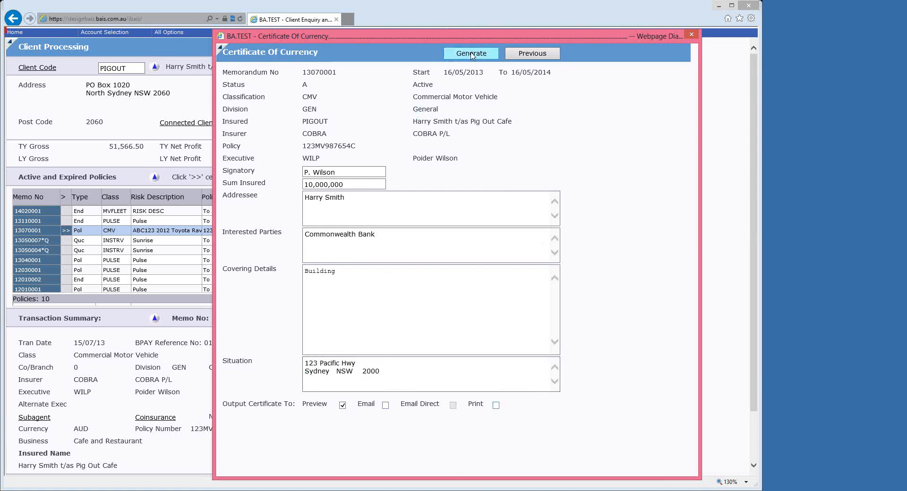
pyautogui.click(472, 54)
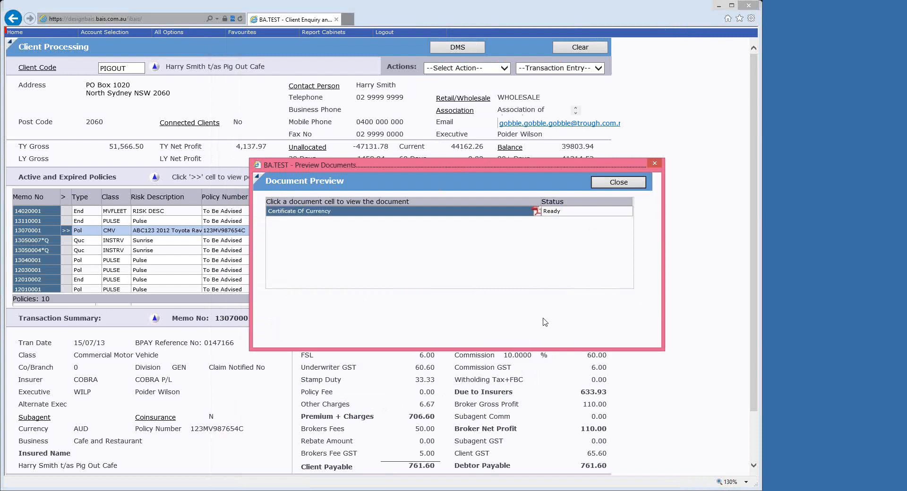
pyautogui.click(361, 213)
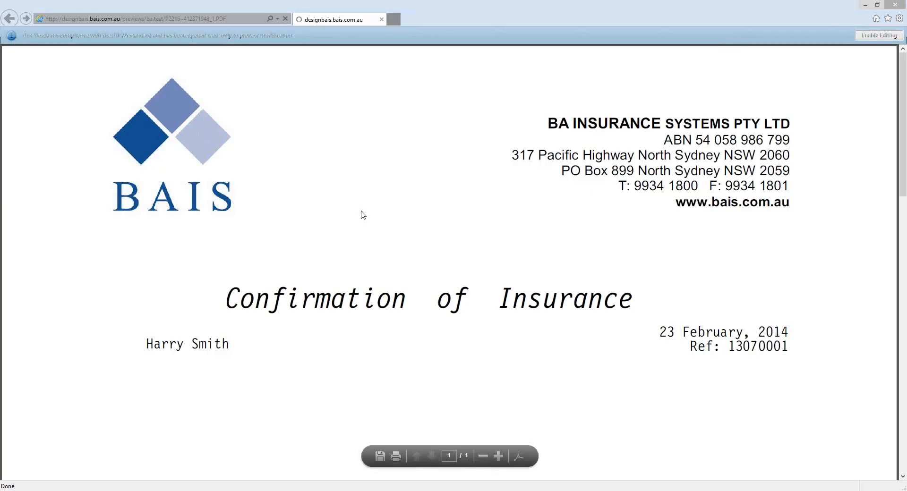
# Read through the previewed motor vehicle certificate and close both the document and the preview list.
pyautogui.scroll(-5, 363, 215)
pyautogui.scroll(-8, 417, 213)
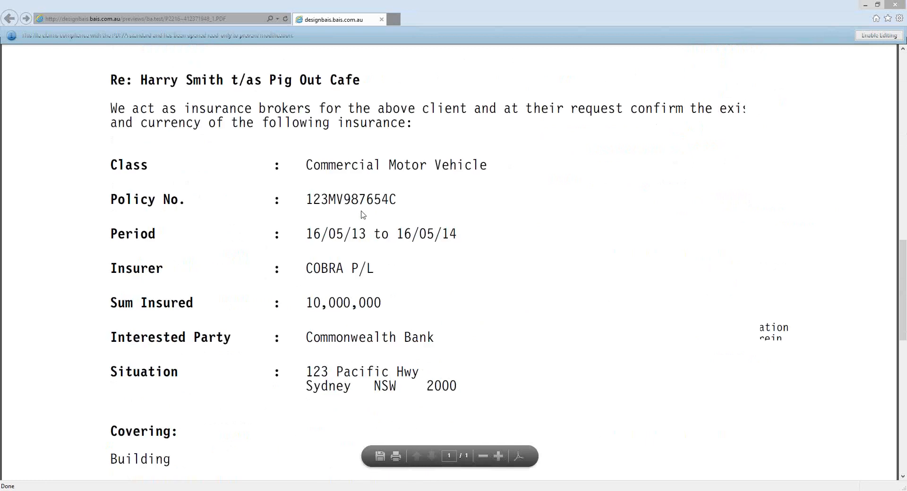
pyautogui.scroll(3, 378, 208)
pyautogui.moveTo(654, 14); pyautogui.dragTo(562, 32)
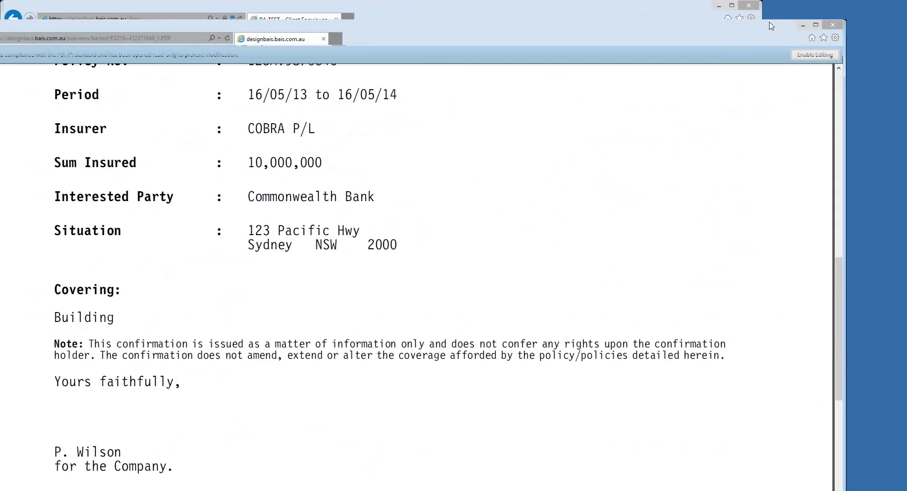
pyautogui.click(833, 24)
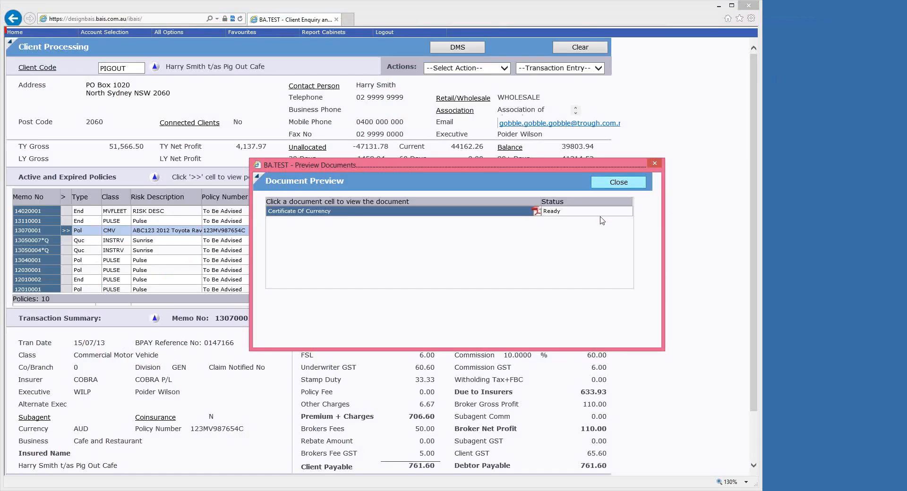
pyautogui.click(614, 184)
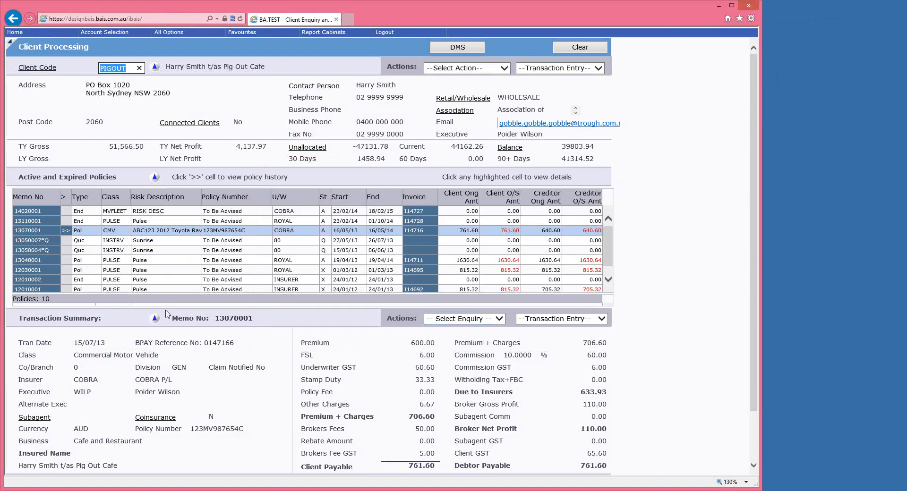
# Open the certificate of currency for the active Pulse endorsement insured with ROYAL.
pyautogui.click(41, 221)
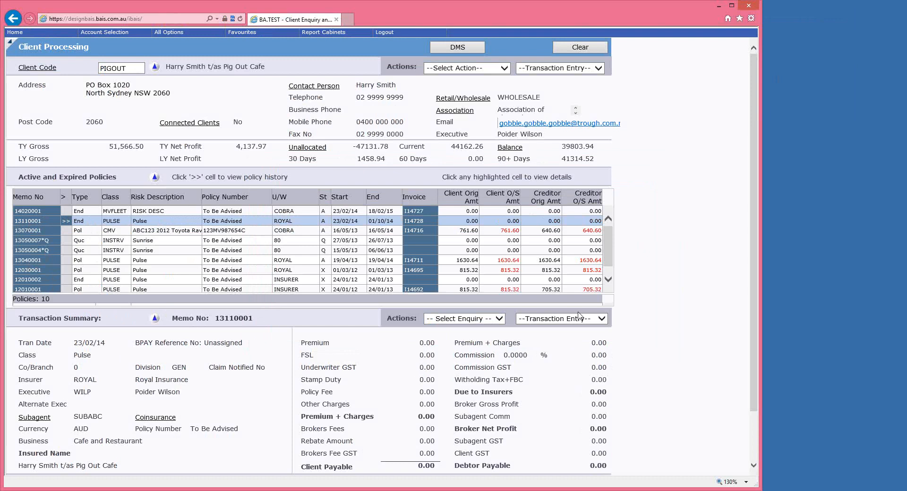
pyautogui.click(484, 322)
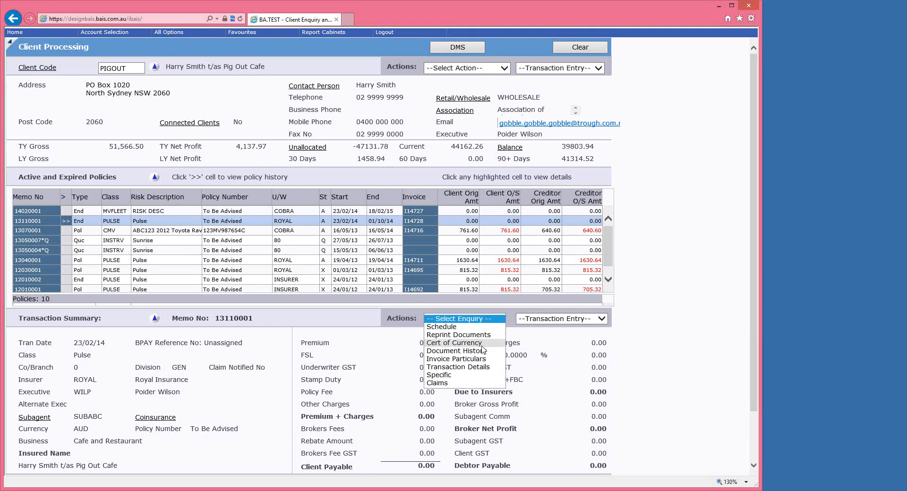
pyautogui.click(478, 344)
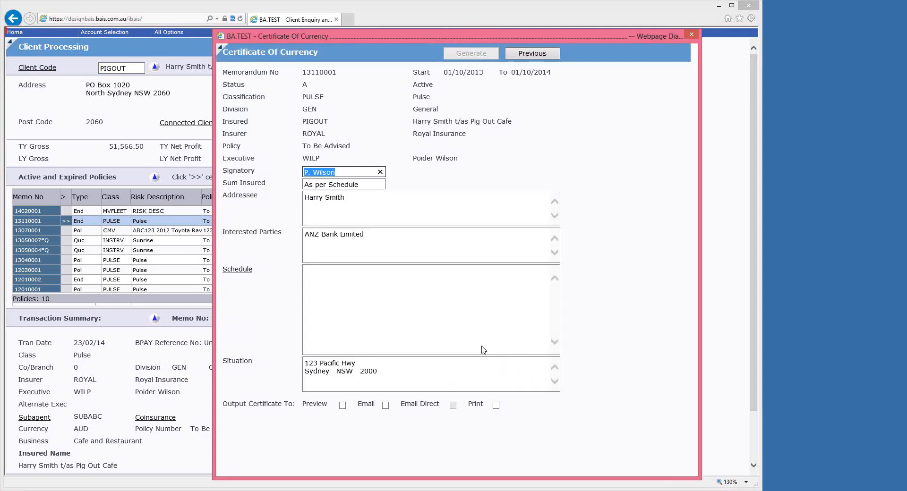
# Cut the certificate's schedule down to the Section 1 heading and the Buildings $1,000,000 entry, remove the dashed line, and accept it.
pyautogui.click(238, 270)
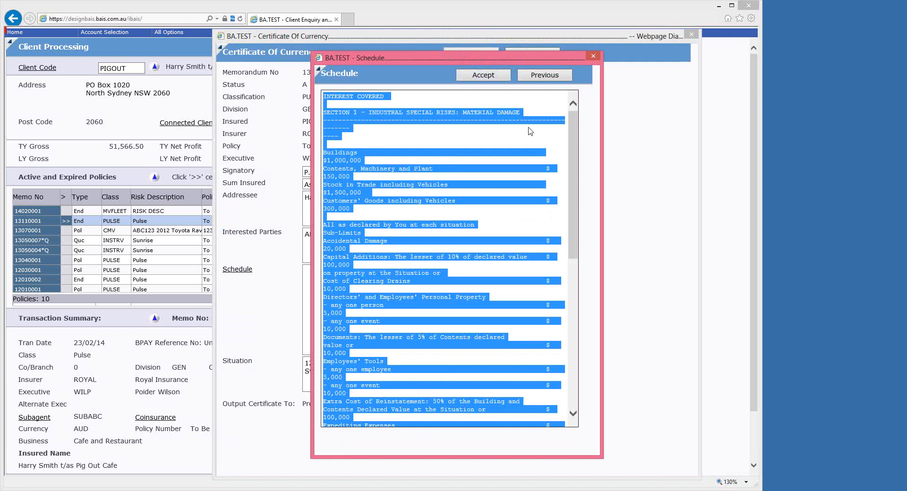
pyautogui.click(361, 217)
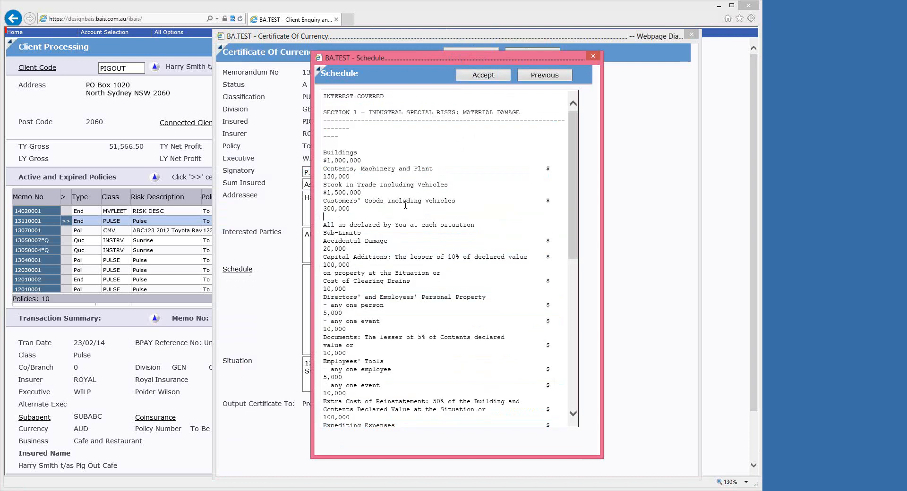
pyautogui.hotkey('ctrl', 'shift', 'End')
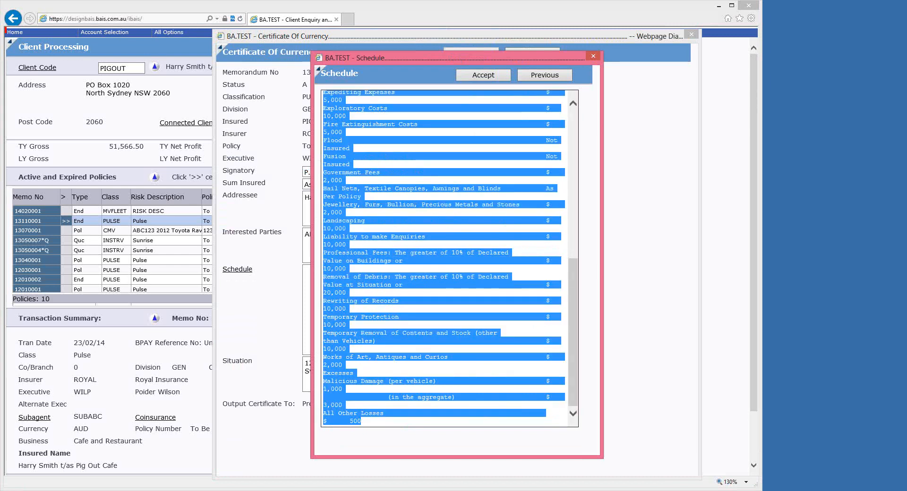
pyautogui.press('Delete')
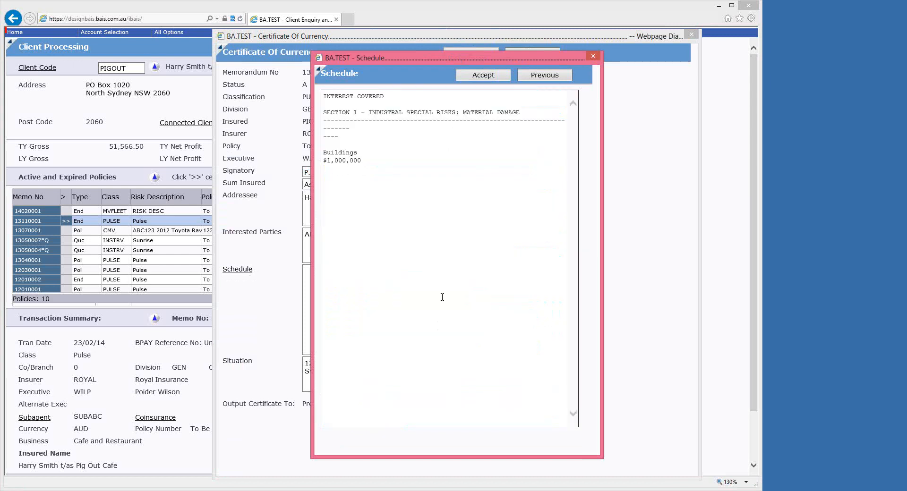
pyautogui.moveTo(348, 133); pyautogui.dragTo(324, 118)
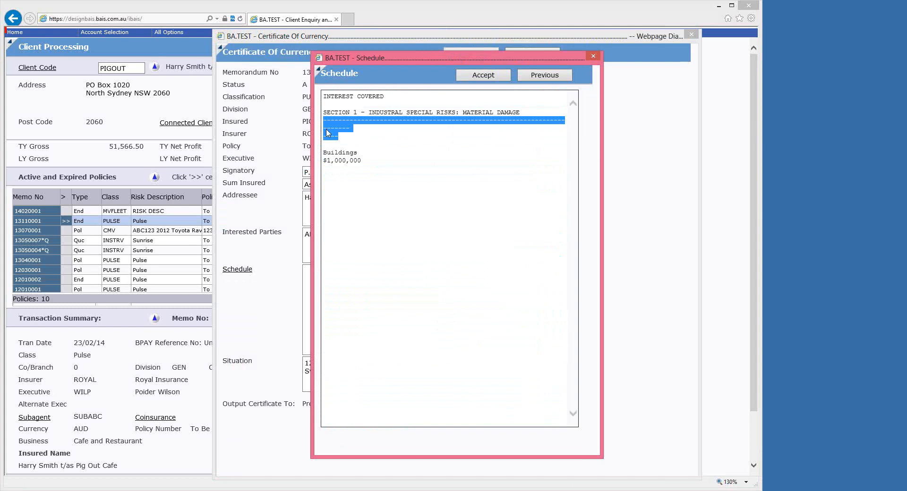
pyautogui.press('Delete')
pyautogui.click(483, 75)
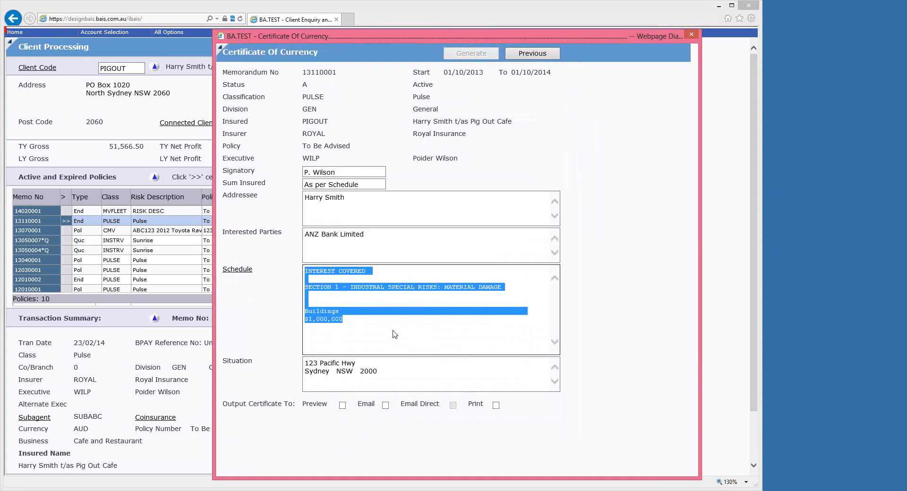
# Generate the Pulse certificate with Preview output and open the resulting document.
pyautogui.click(342, 405)
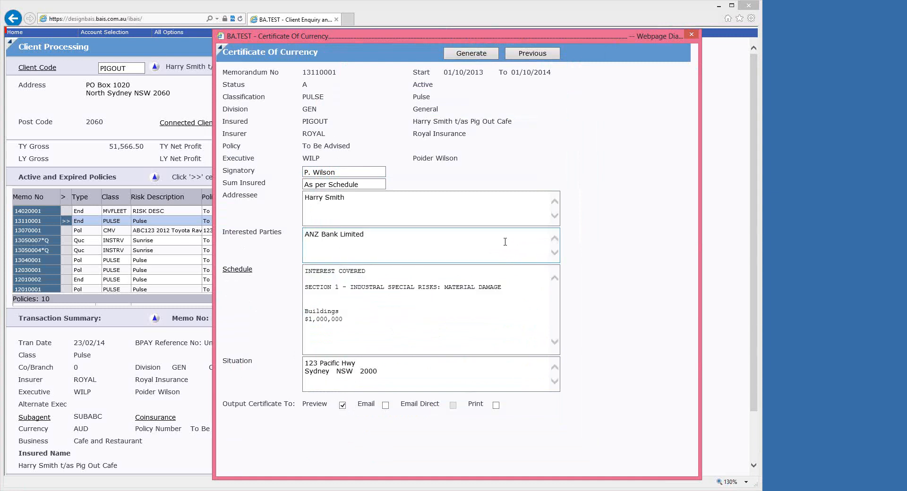
pyautogui.click(474, 55)
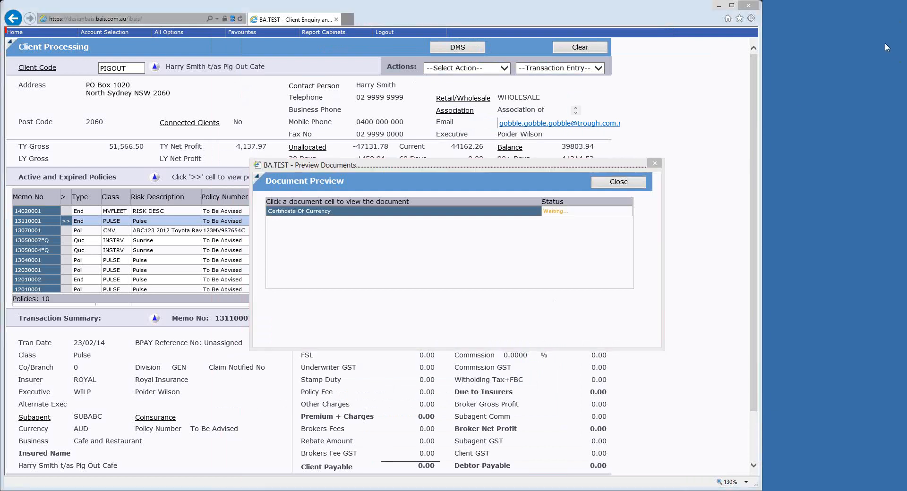
pyautogui.click(400, 217)
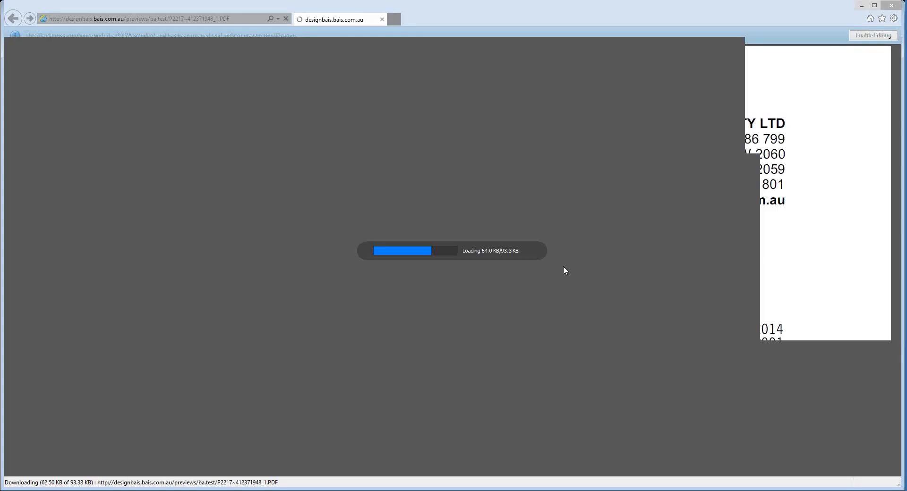
# Check the Covering section of the previewed Pulse certificate and close both the document and the preview list.
pyautogui.scroll(-5, 543, 316)
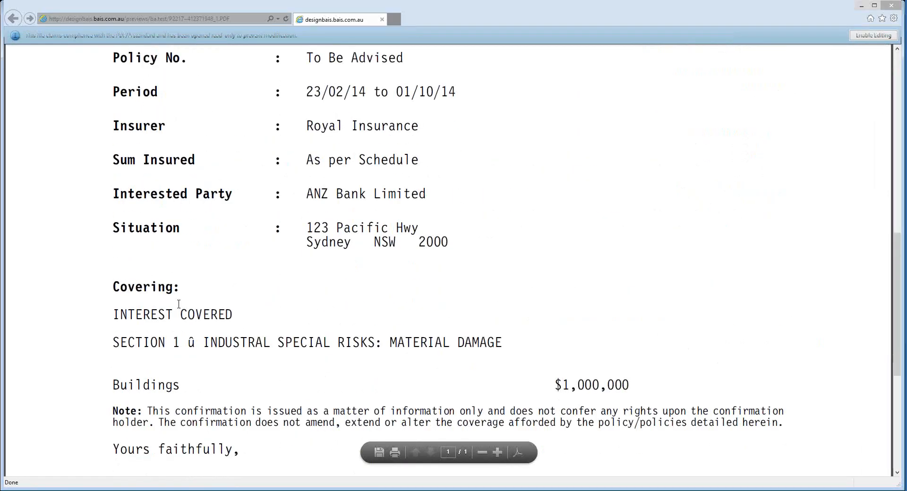
pyautogui.moveTo(112, 312); pyautogui.dragTo(626, 385)
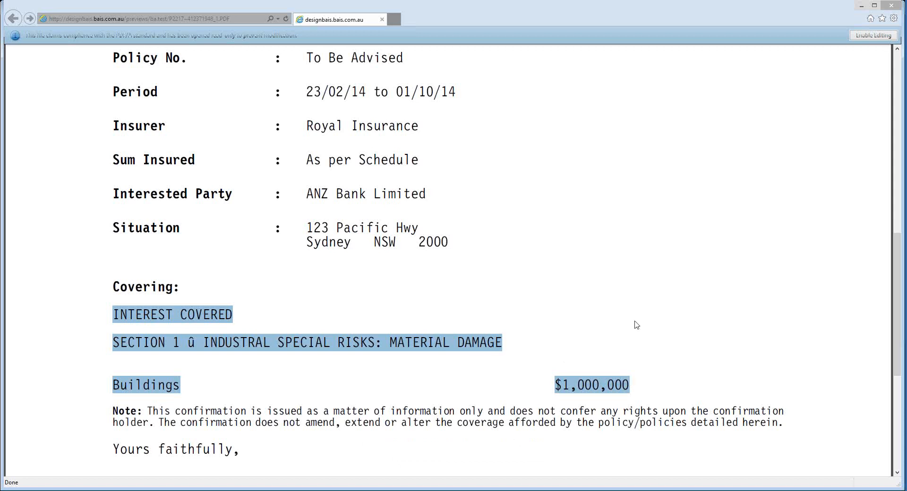
pyautogui.scroll(5, 644, 313)
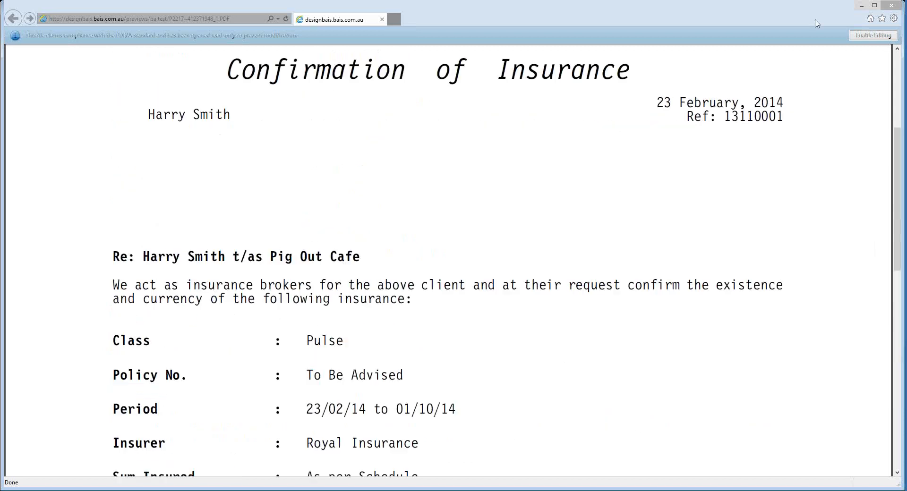
pyautogui.click(886, 10)
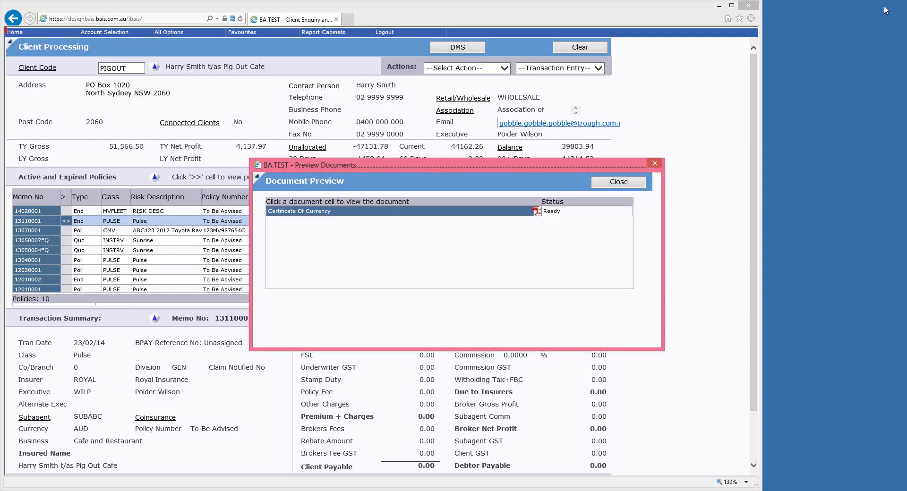
pyautogui.click(640, 186)
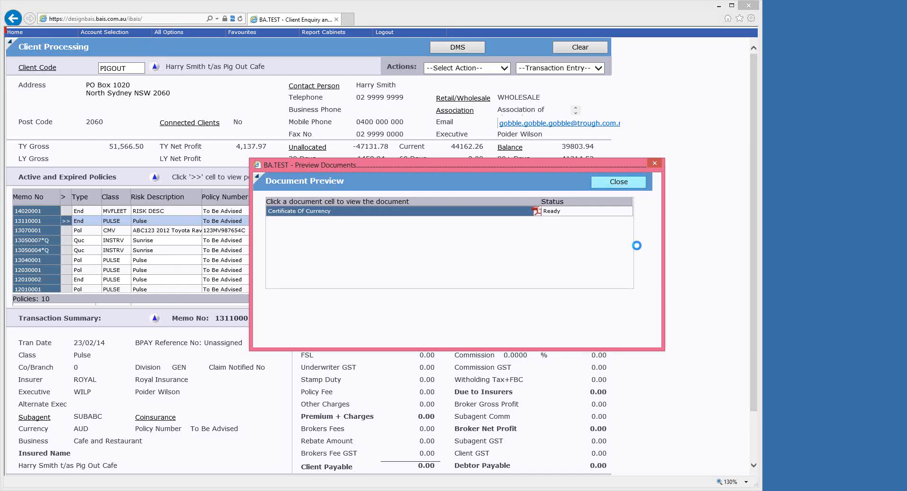
# Open the certificate of currency for the MVFLEET Fleet Motor endorsement and view its policy schedule.
pyautogui.click(28, 213)
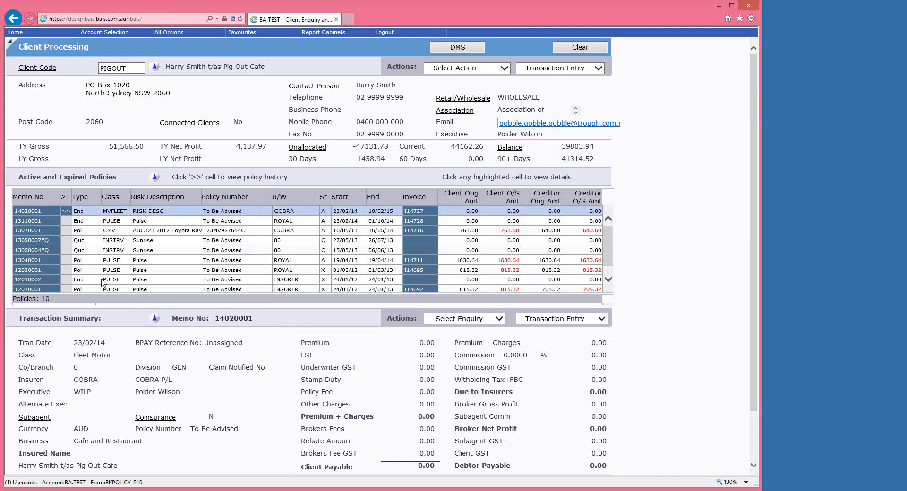
pyautogui.click(499, 319)
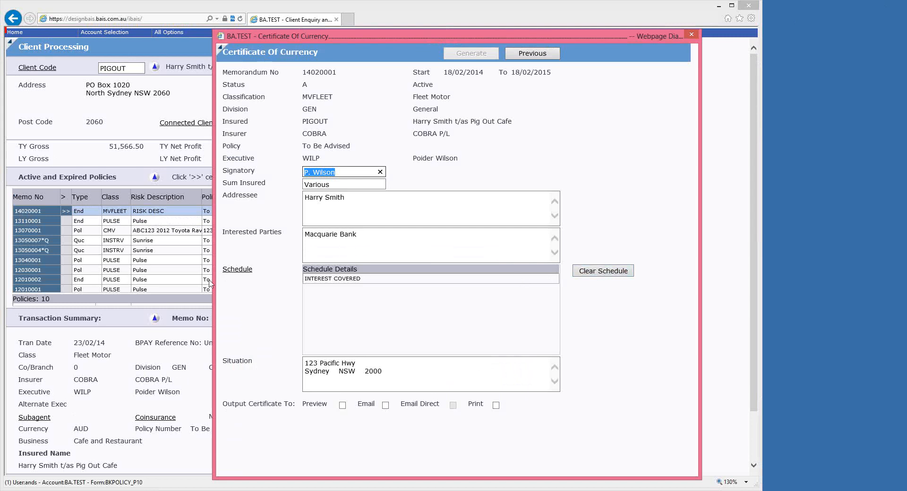
pyautogui.click(238, 271)
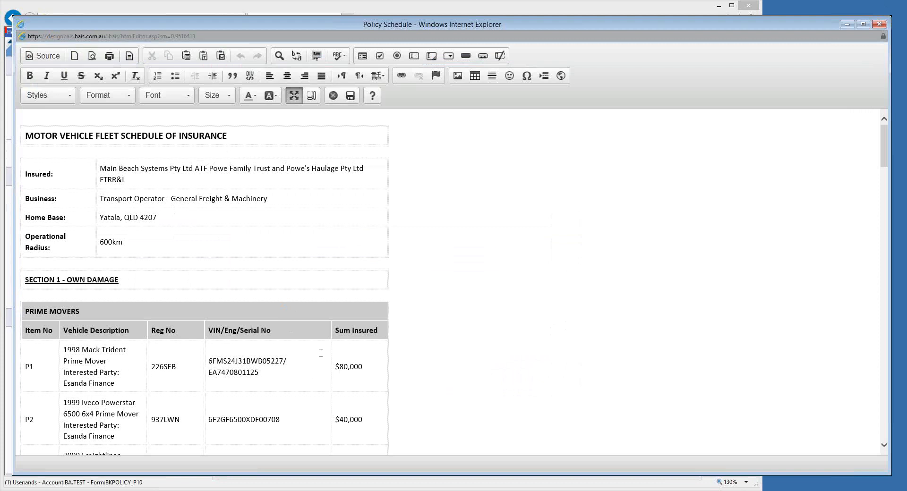
pyautogui.scroll(-5, 320, 353)
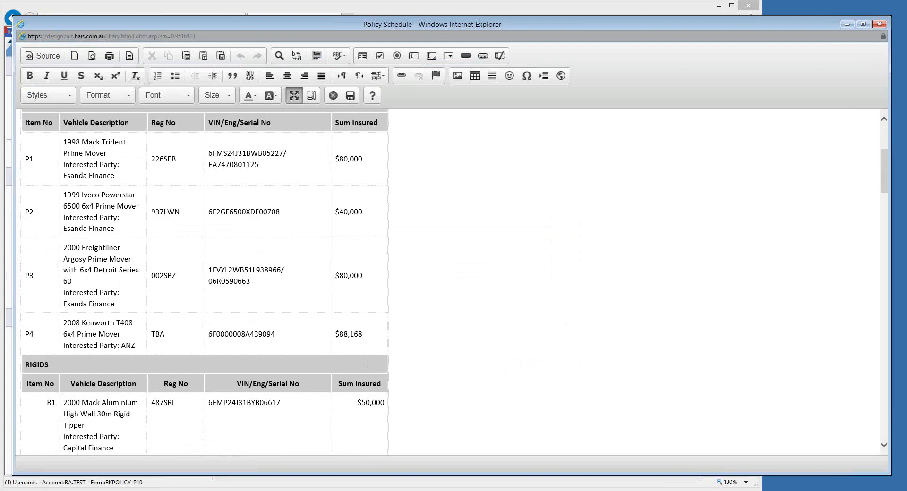
# Save the full fleet schedule into the MVFLEET certificate, generate it with Preview output and open the resulting document.
pyautogui.scroll(4, 178, 236)
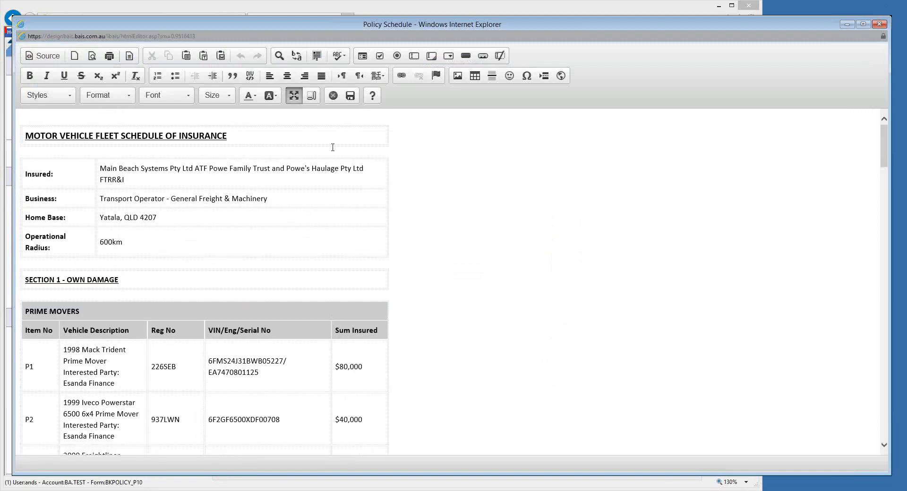
pyautogui.click(350, 96)
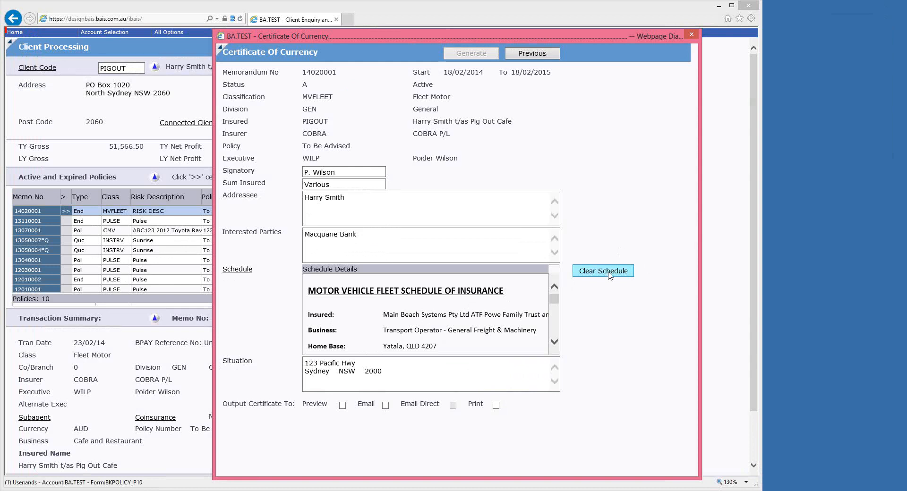
pyautogui.click(343, 406)
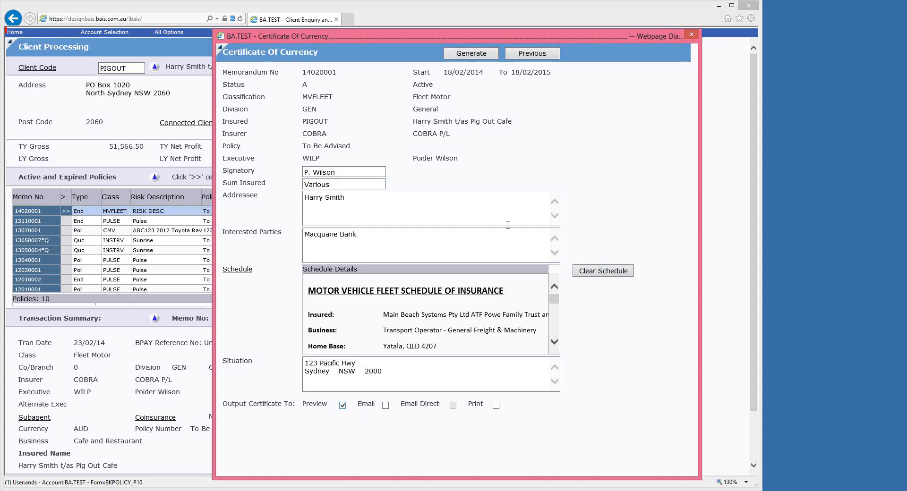
pyautogui.click(471, 53)
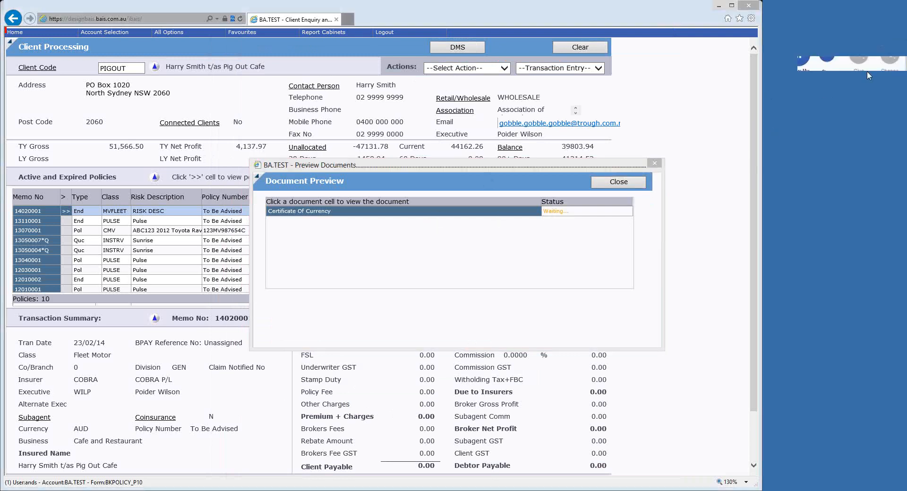
pyautogui.click(349, 213)
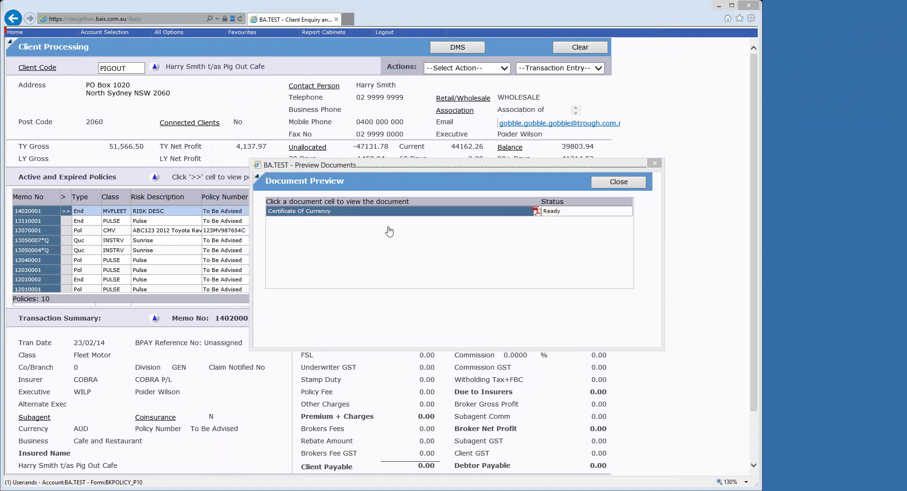
# Review the confirmation page of the Fleet Motor certificate, from the class and policy details to the Covering section and sign-off.
pyautogui.scroll(-5, 424, 248)
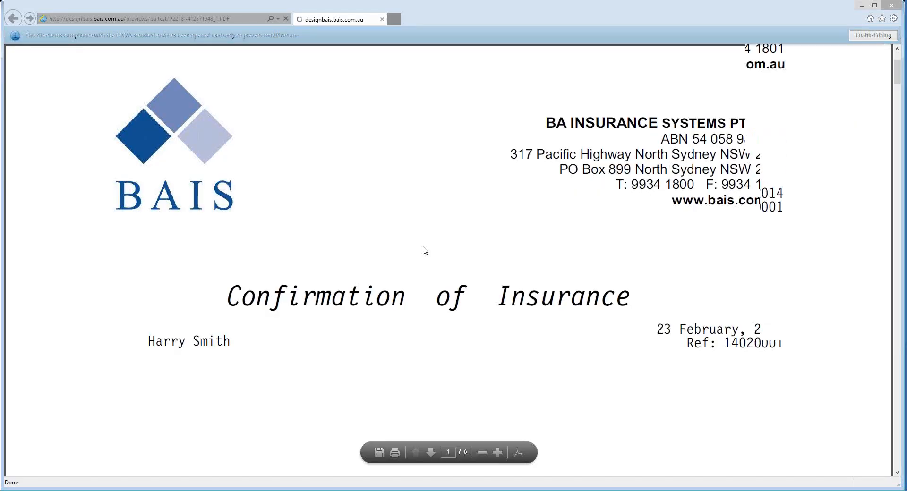
pyautogui.scroll(-5, 427, 248)
pyautogui.scroll(-7, 428, 253)
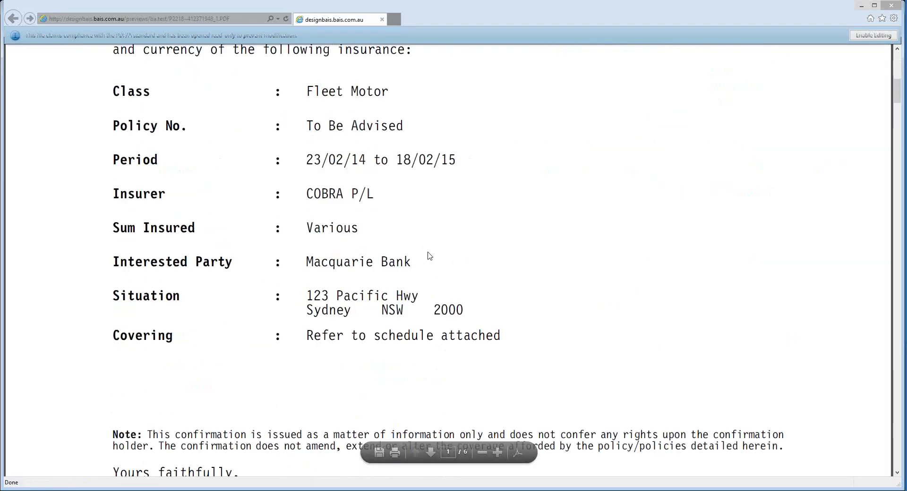
pyautogui.scroll(-6, 429, 256)
pyautogui.scroll(8, 430, 256)
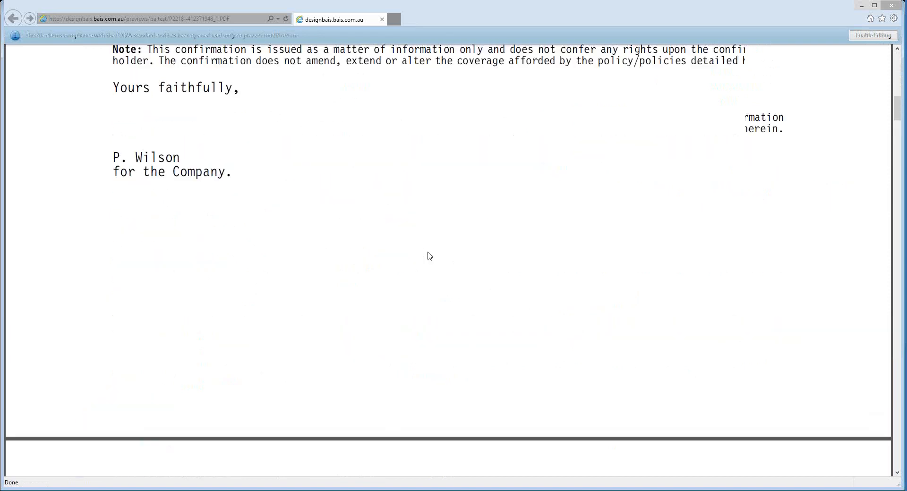
pyautogui.scroll(3, 429, 256)
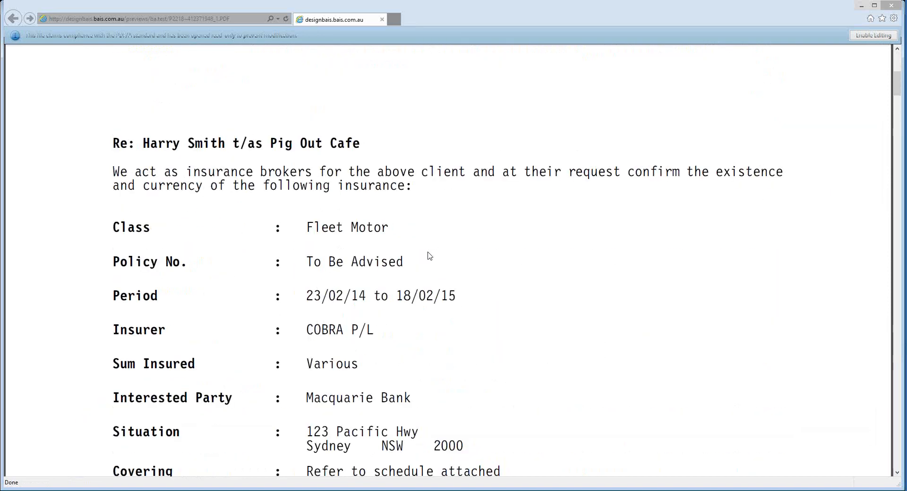
pyautogui.scroll(3, 430, 256)
# Check the motor vehicle fleet schedule attached behind the confirmation page and close both the document and the preview list.
pyautogui.scroll(-10, 430, 256)
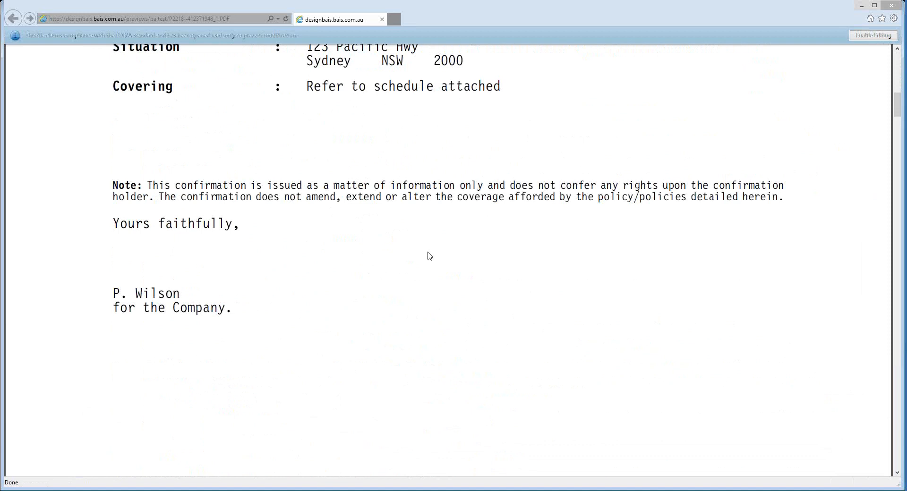
pyautogui.scroll(-11, 430, 256)
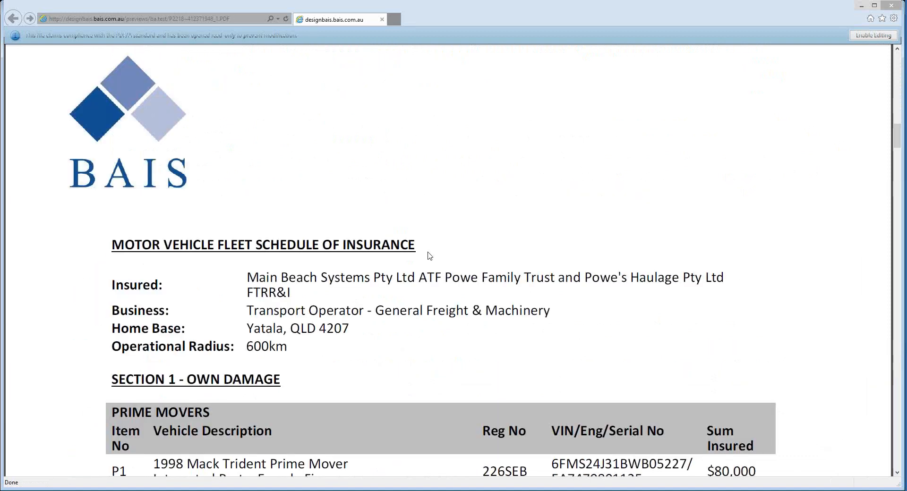
pyautogui.scroll(-3, 430, 256)
pyautogui.scroll(-3, 430, 256)
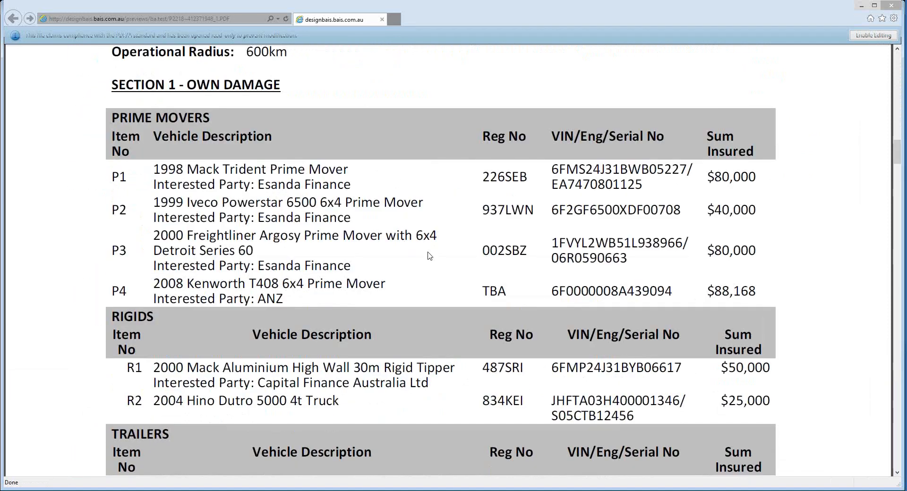
pyautogui.scroll(4, 429, 256)
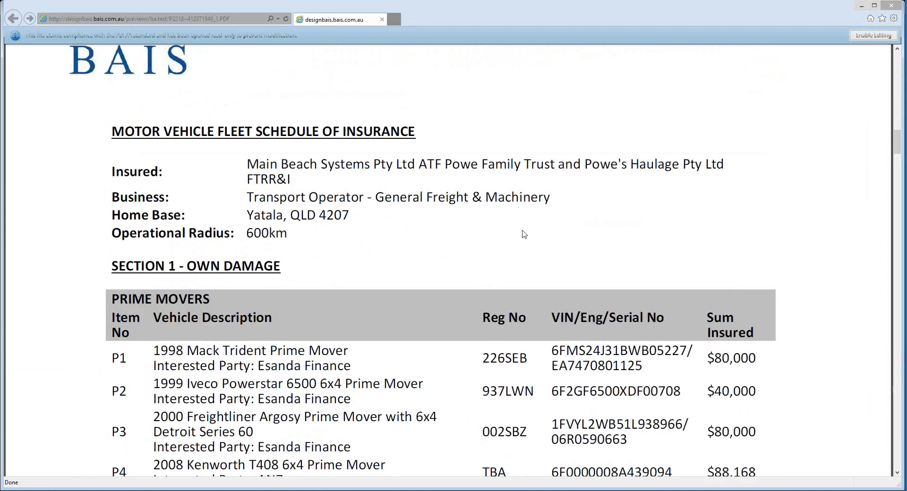
pyautogui.scroll(7, 526, 214)
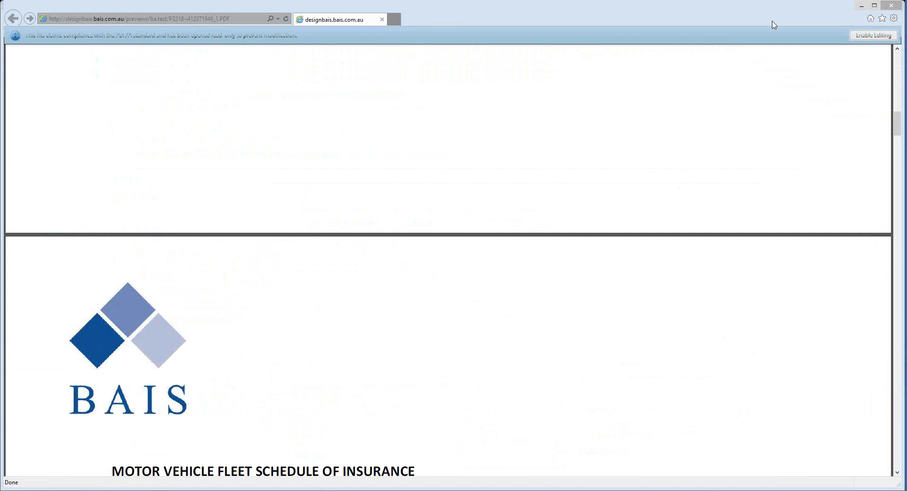
pyautogui.click(891, 5)
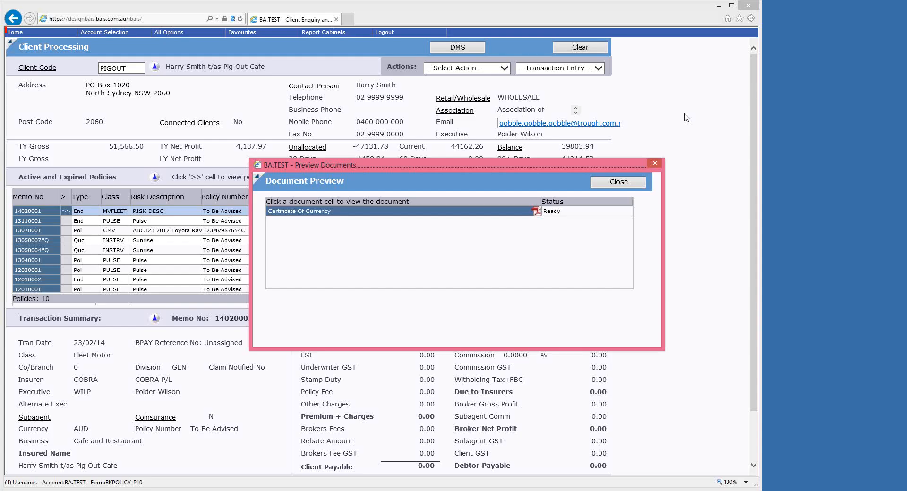
pyautogui.click(619, 183)
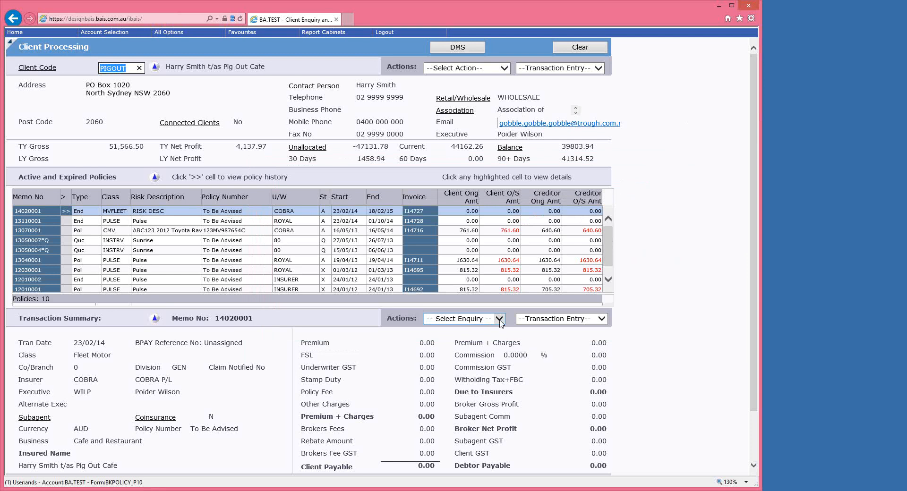
pyautogui.click(57, 34)
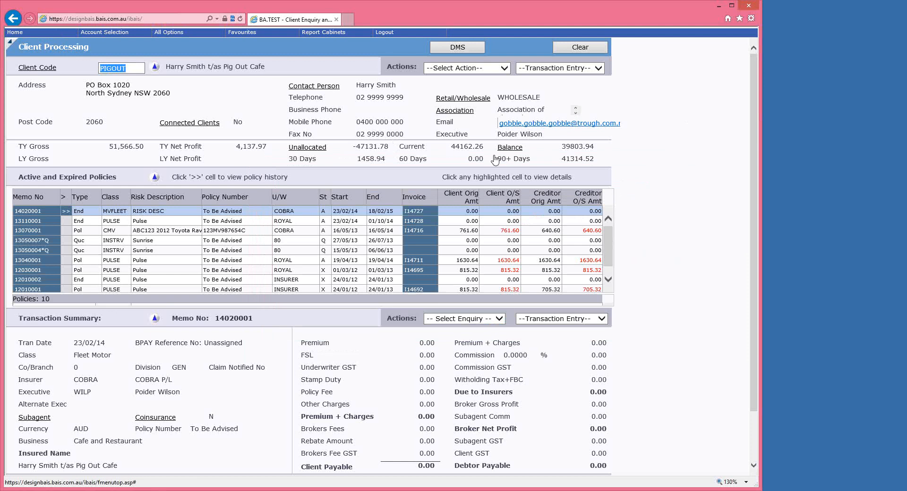